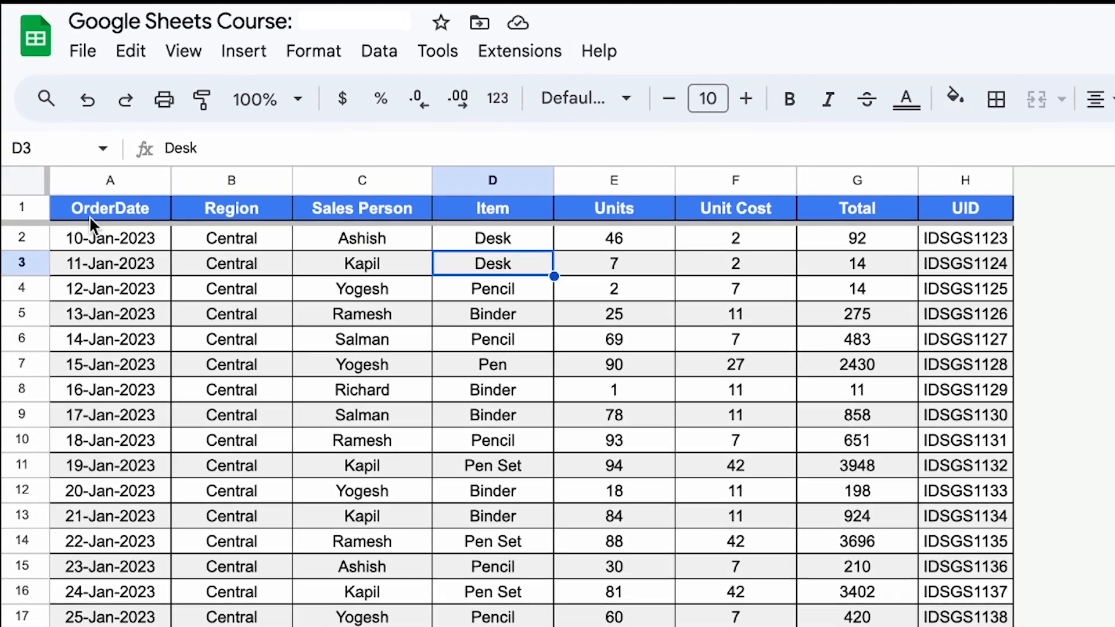
- Examine the sales table's header row and the fields of its first record, from OrderDate through UID
click(68, 130)
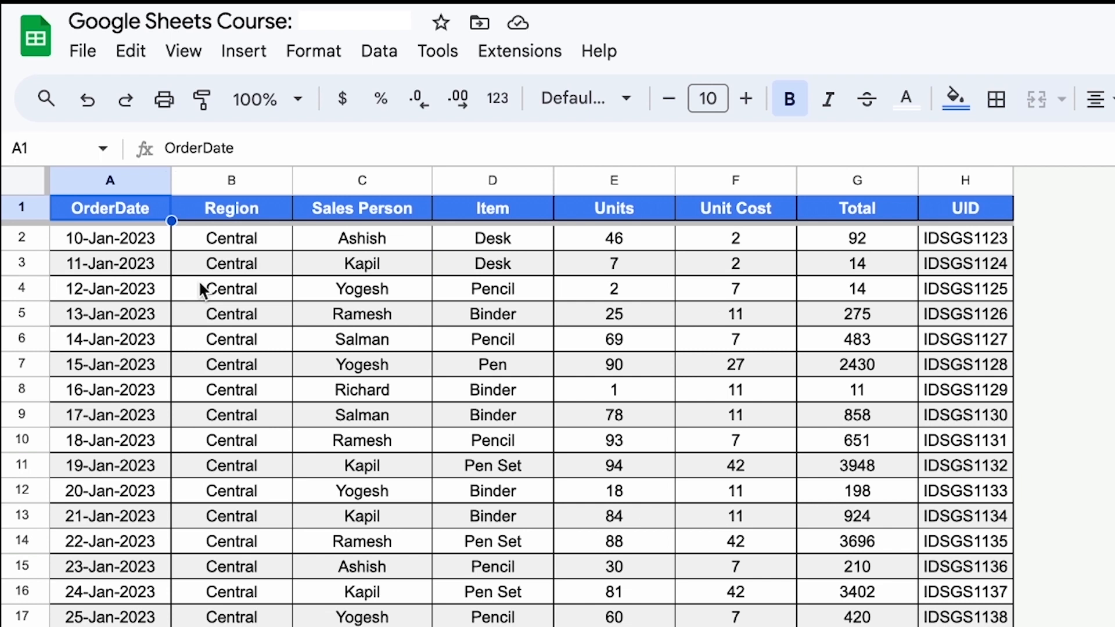
key(ctrl+shift+Right)
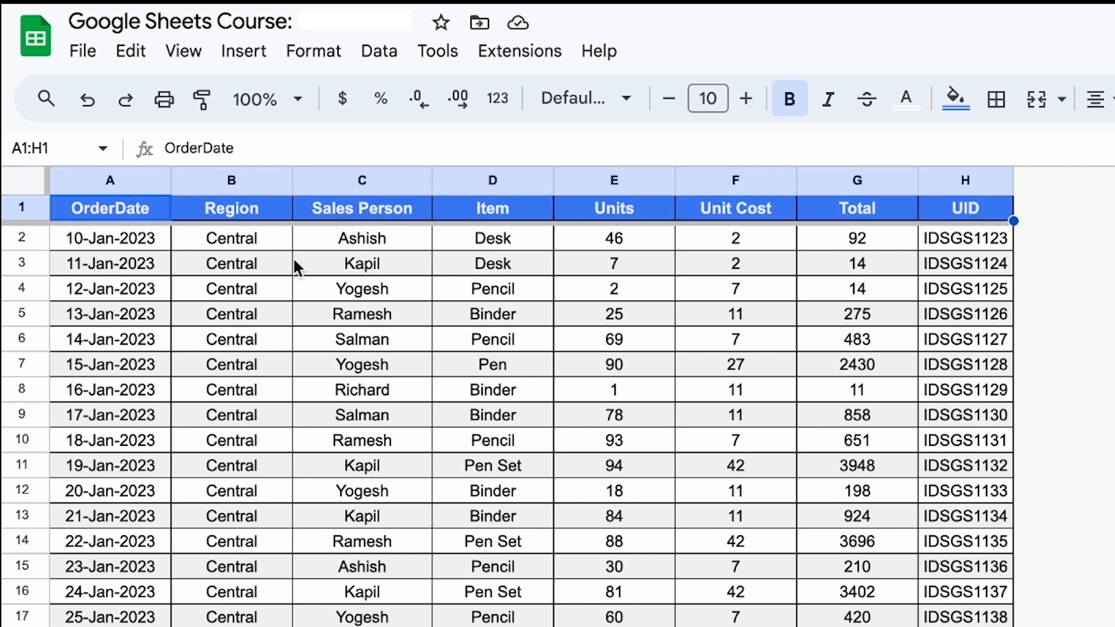
click(275, 256)
click(111, 208)
key(ctrl+Right)
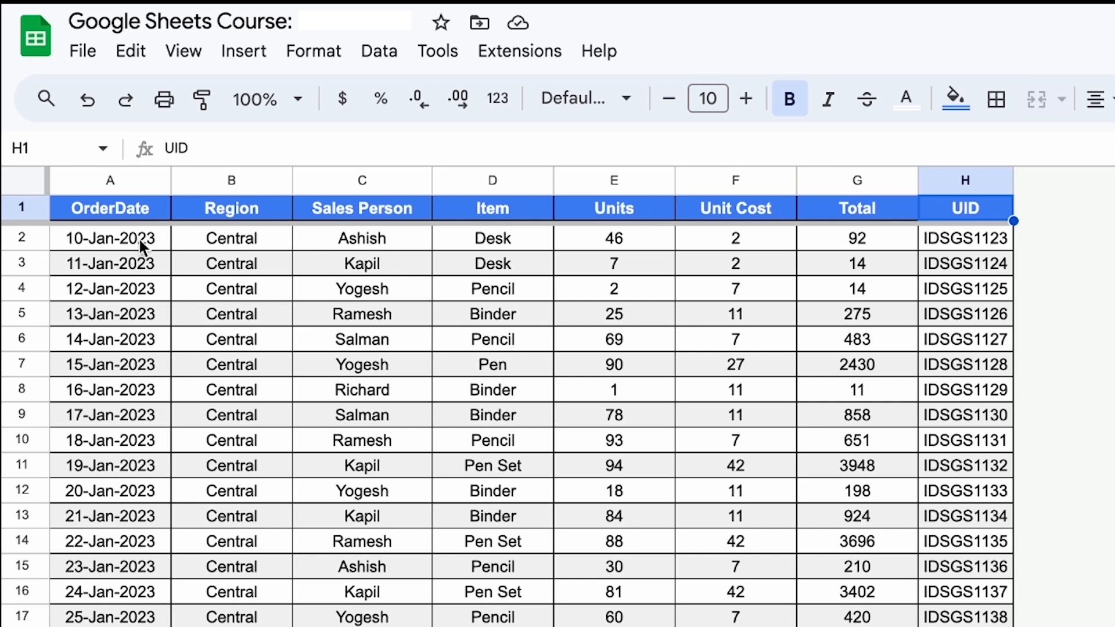
click(115, 246)
click(233, 228)
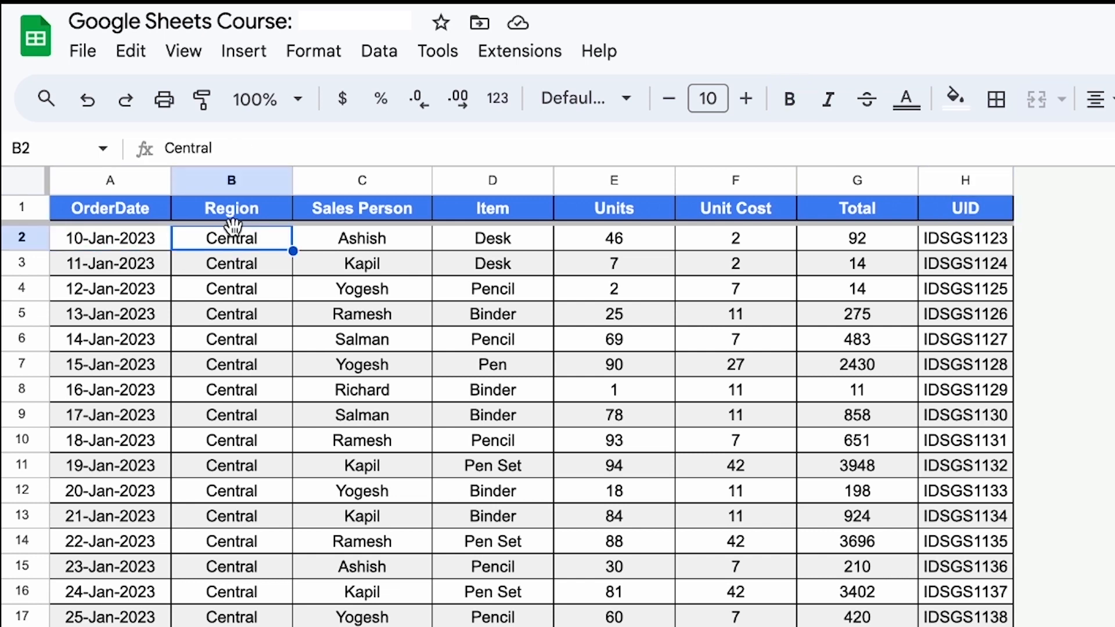
click(377, 241)
click(523, 240)
click(633, 246)
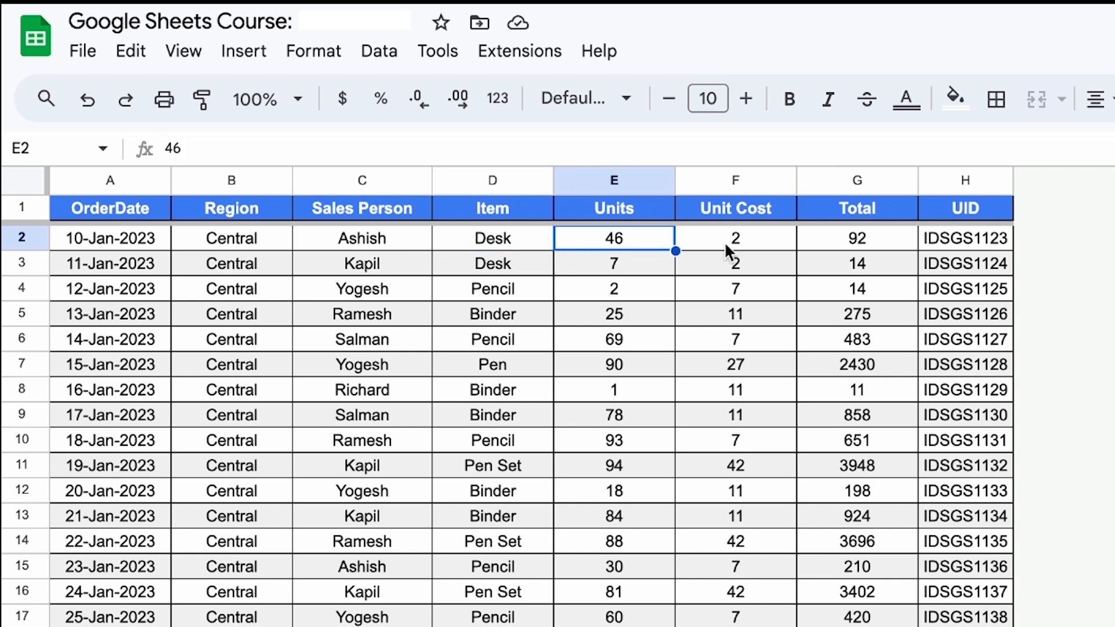
click(741, 244)
click(898, 247)
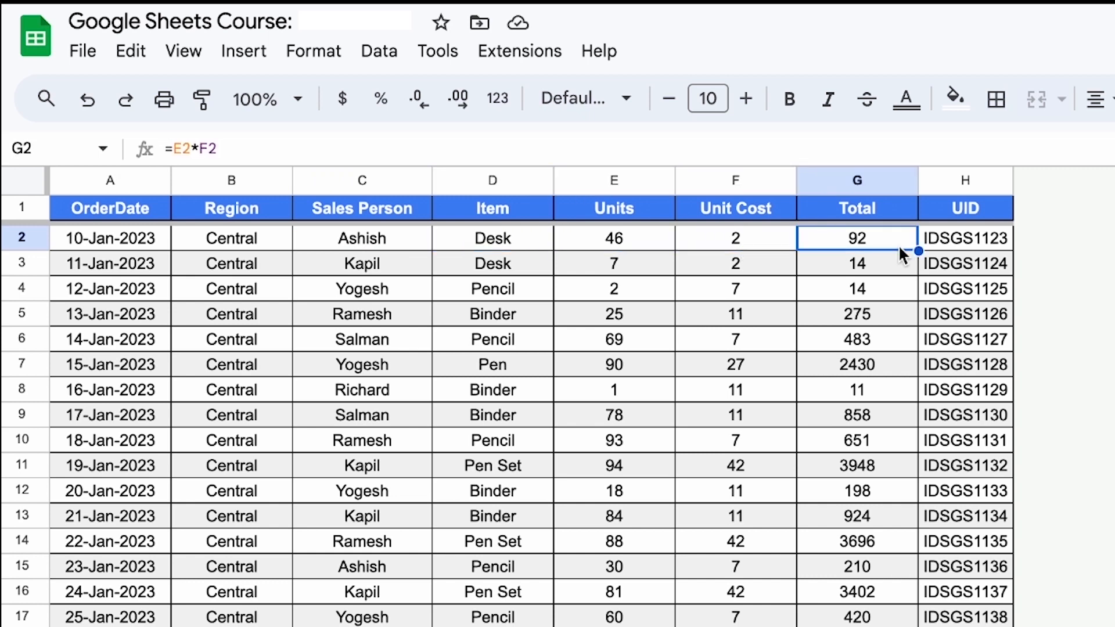
click(974, 244)
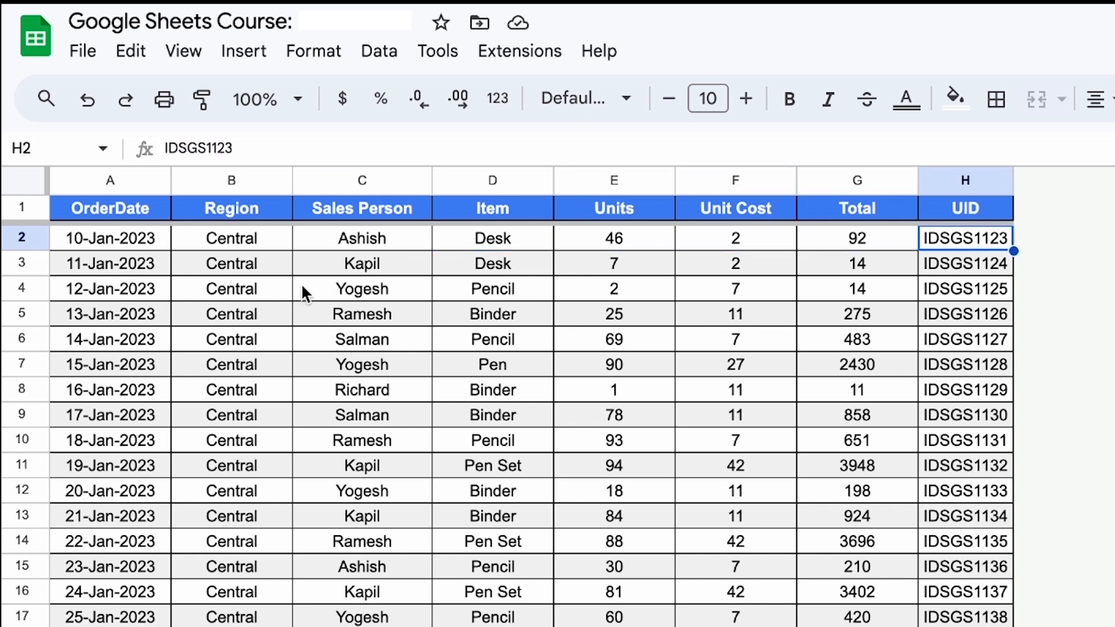
click(364, 240)
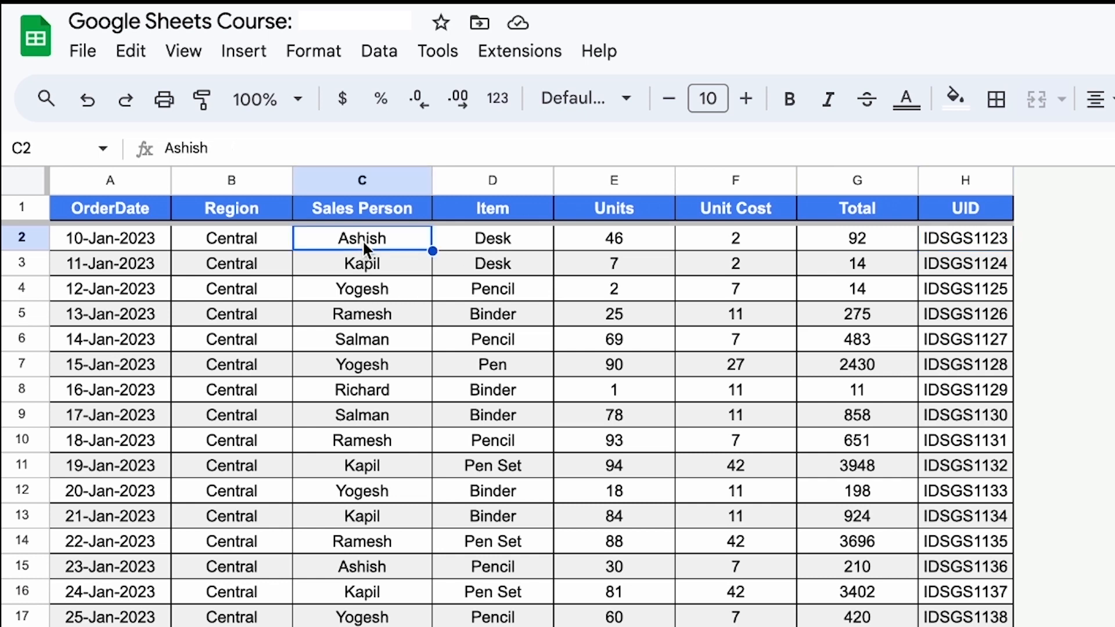
- Filter the Item column to show only Desk, and remove the basic filter from the table
click(368, 208)
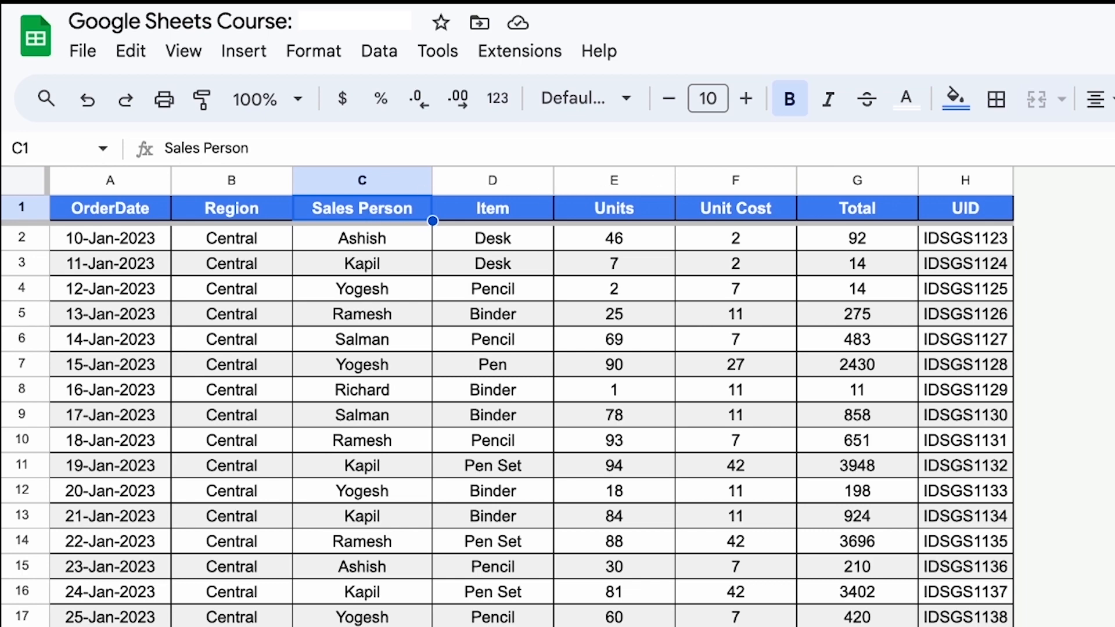
click(1114, 99)
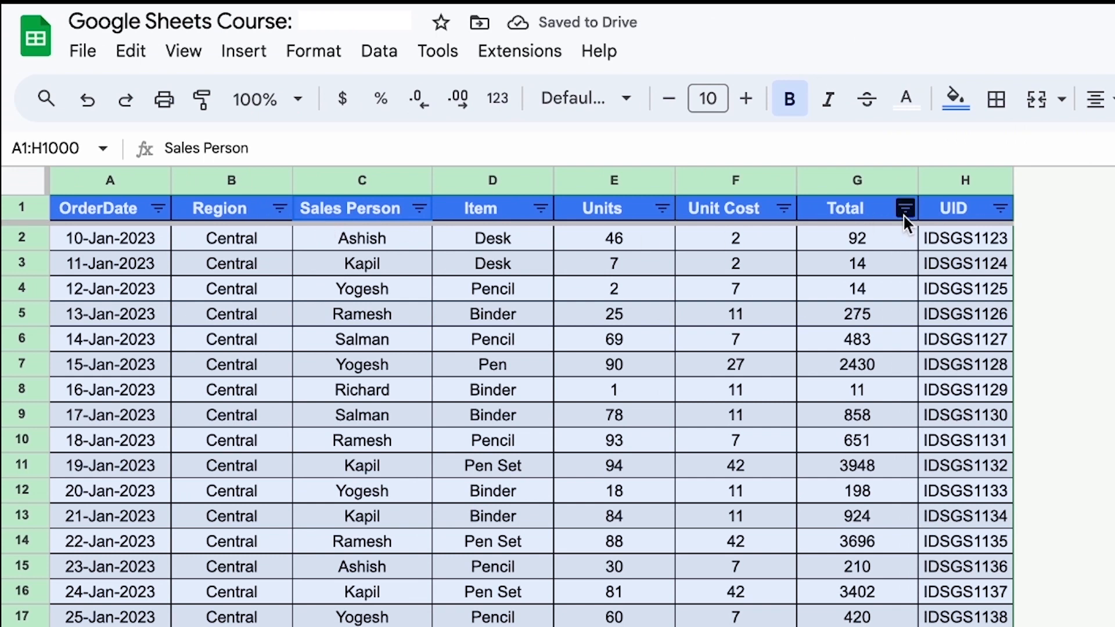
click(540, 208)
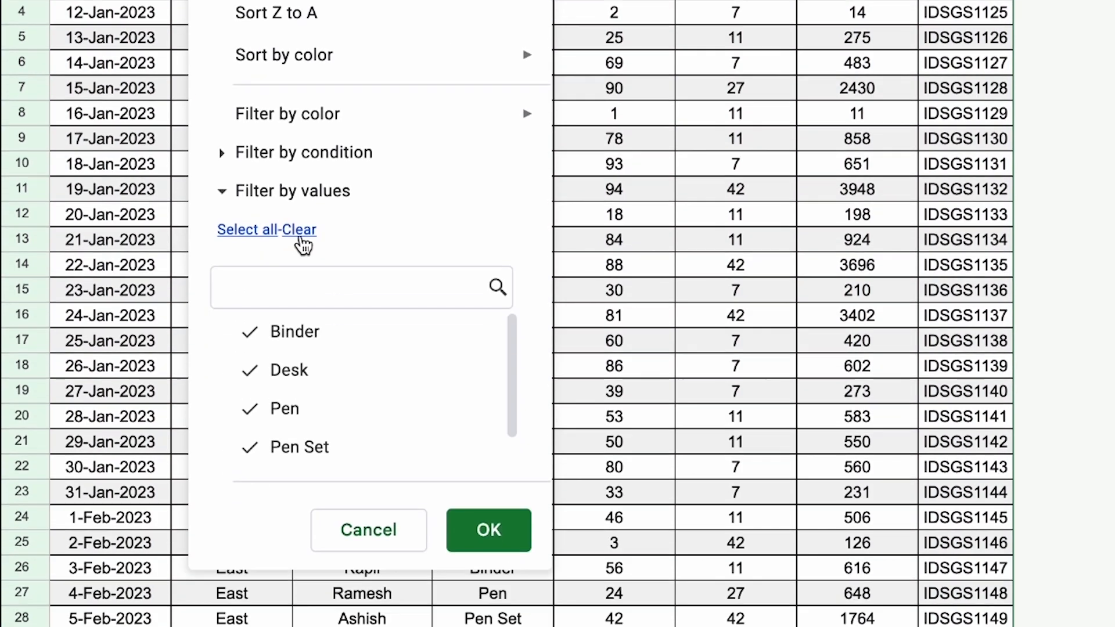
click(301, 505)
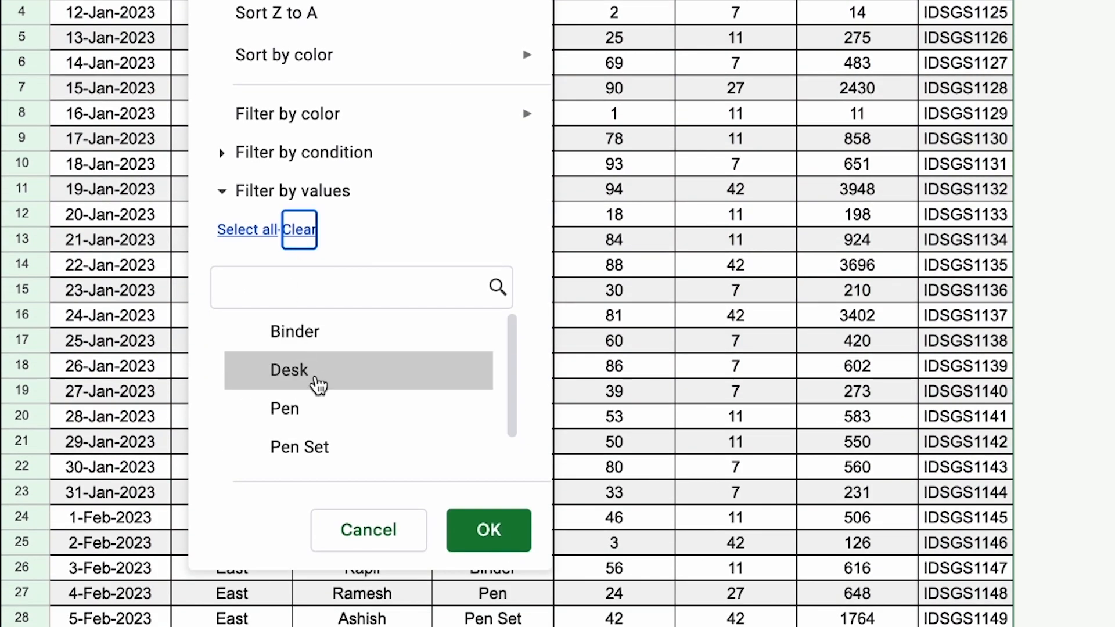
click(314, 381)
click(489, 533)
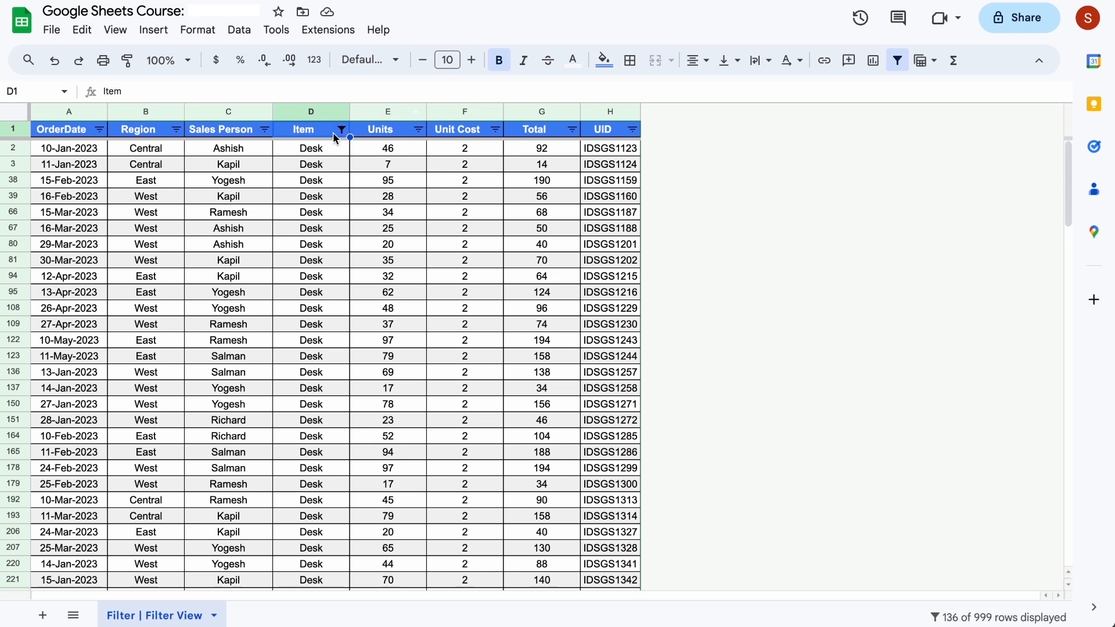
click(899, 61)
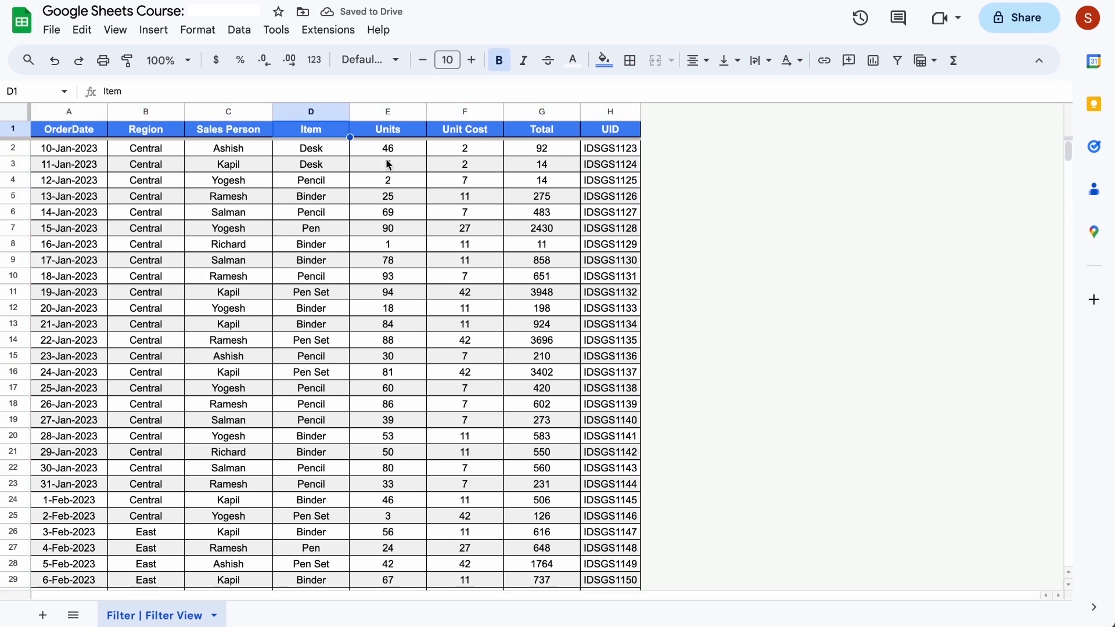
- Create a new filter view over the sales table, covering range A1:H1000
click(67, 125)
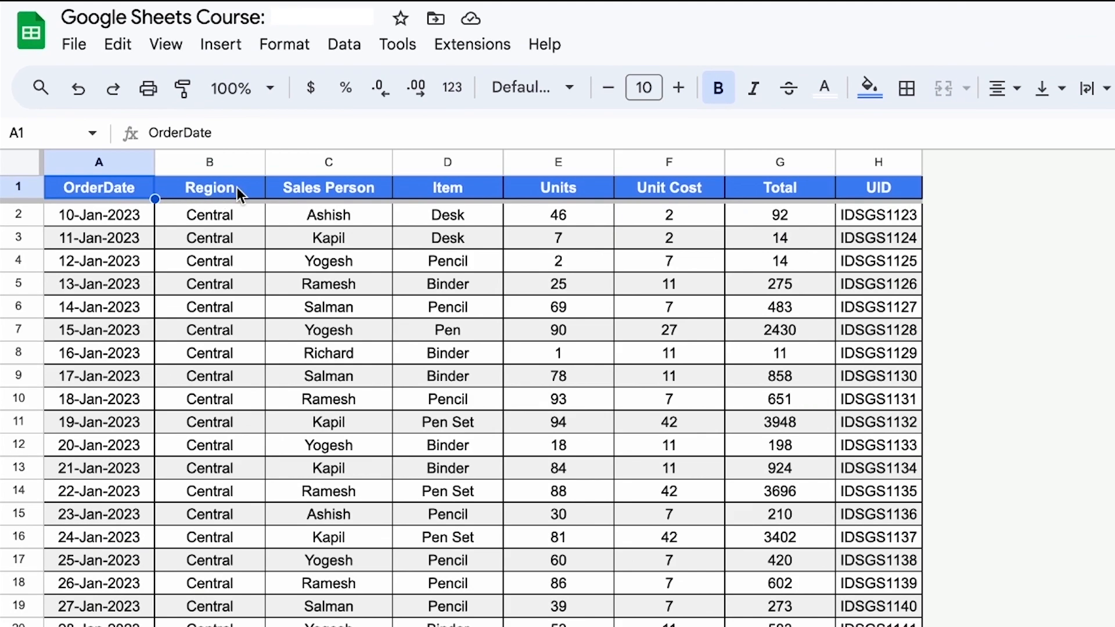
click(237, 187)
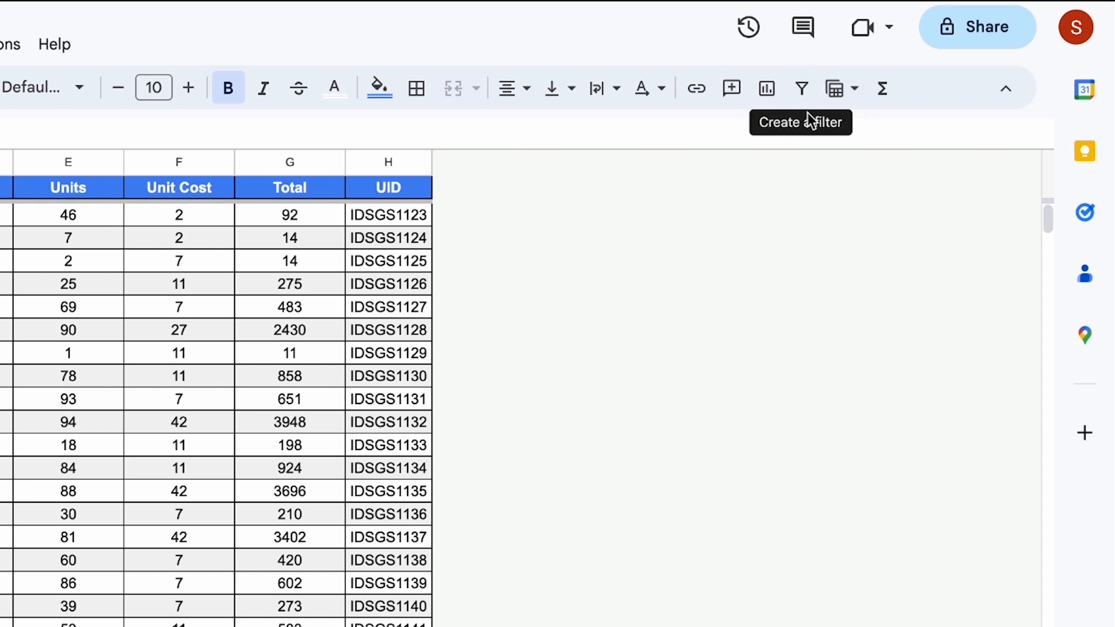
click(842, 98)
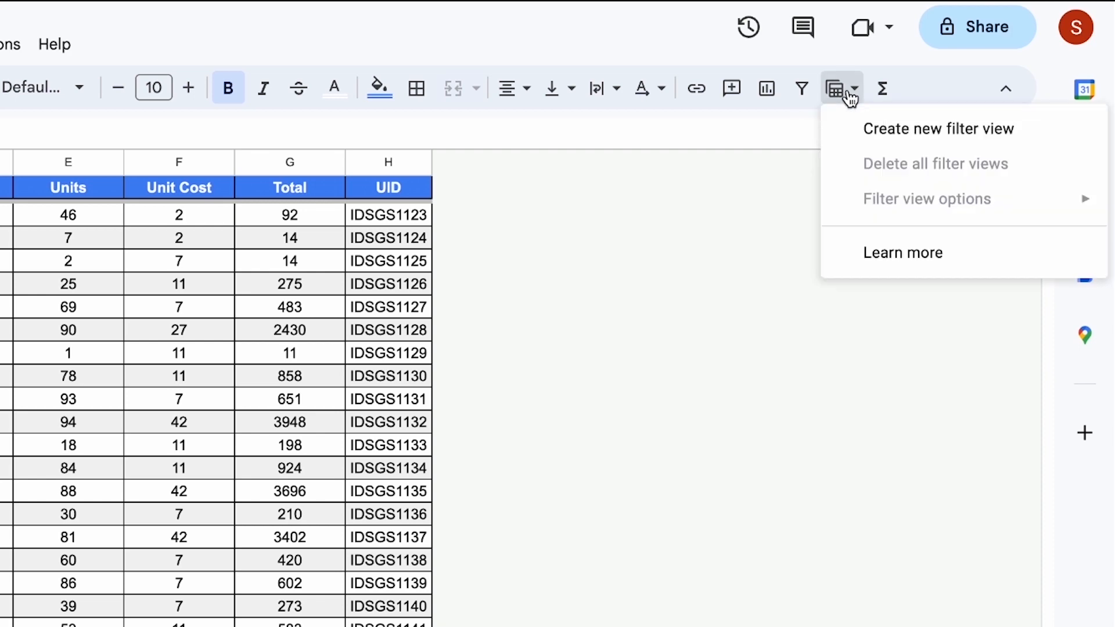
click(916, 130)
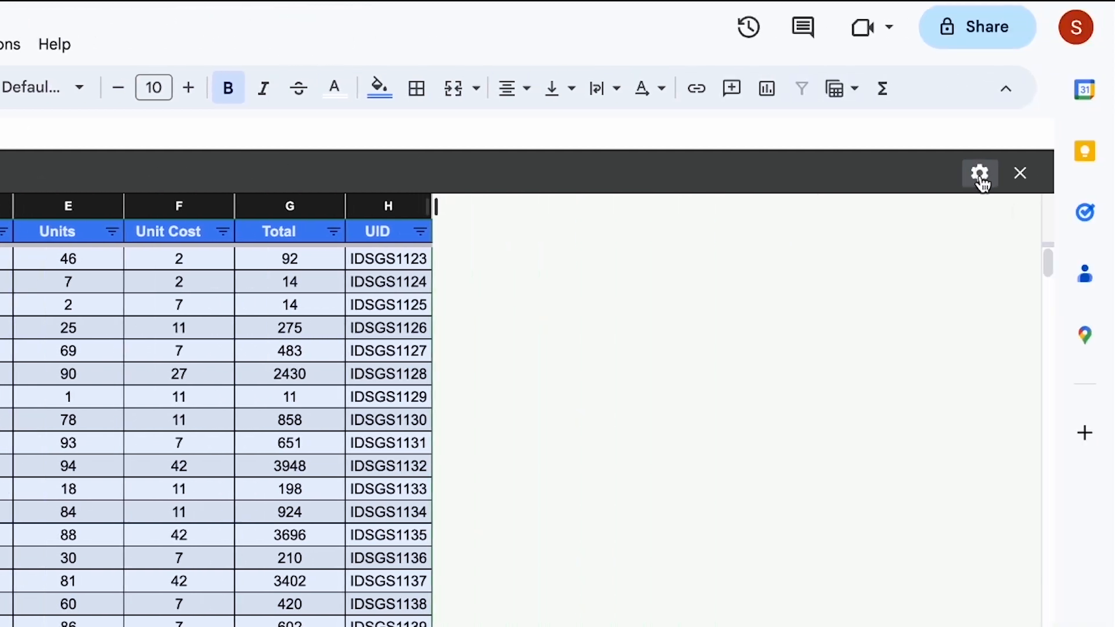
click(979, 173)
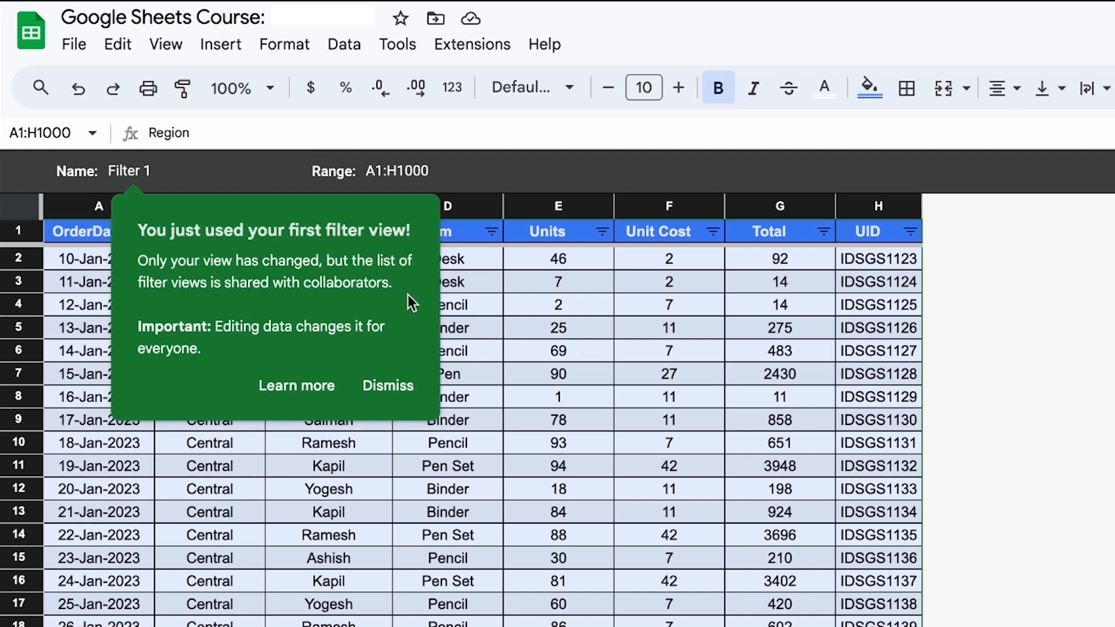
click(570, 337)
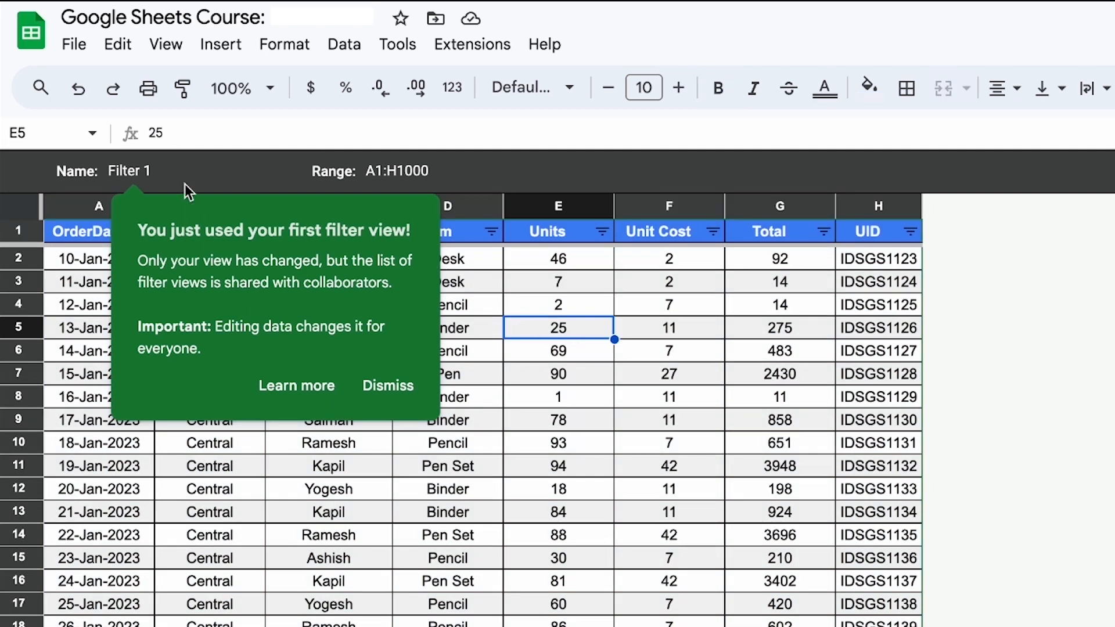
- Rename the filter view to the name of the salesperson in cell C5, and dismiss the first-use tip
click(169, 170)
key(BackSpace)
key(BackSpace)
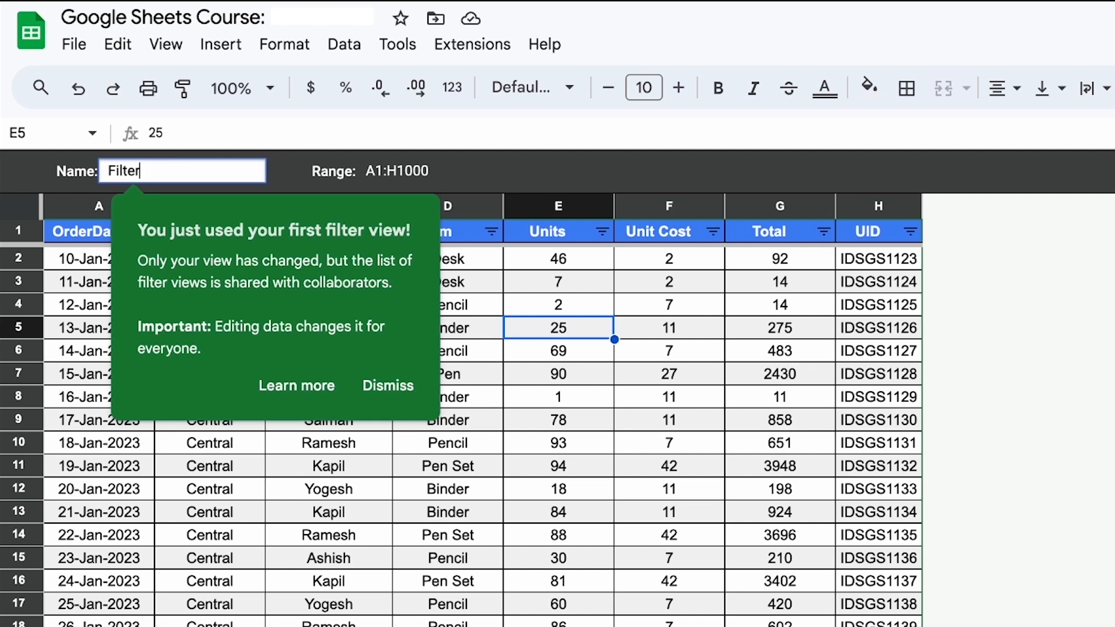
key(BackSpace)
key(BackSpace)
key(BackSpace)
key(BackSpace)
key(BackSpace)
key(BackSpace)
text(Ramesh)
click(512, 357)
click(398, 394)
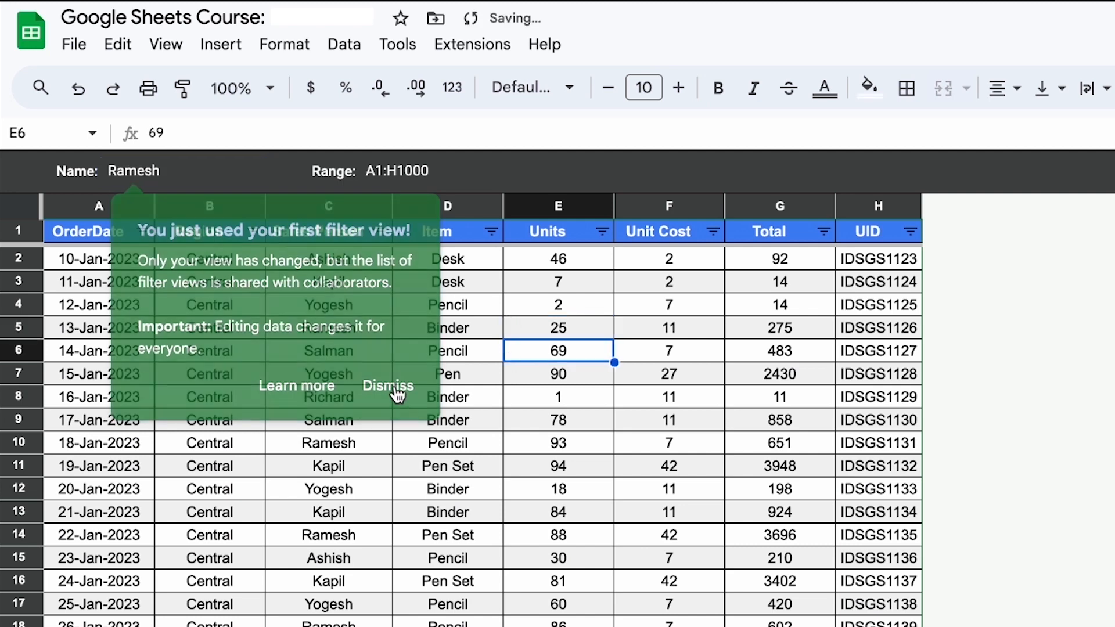
- Filter the Sales Person column by values to show only the salesperson the filter view is named after
click(381, 231)
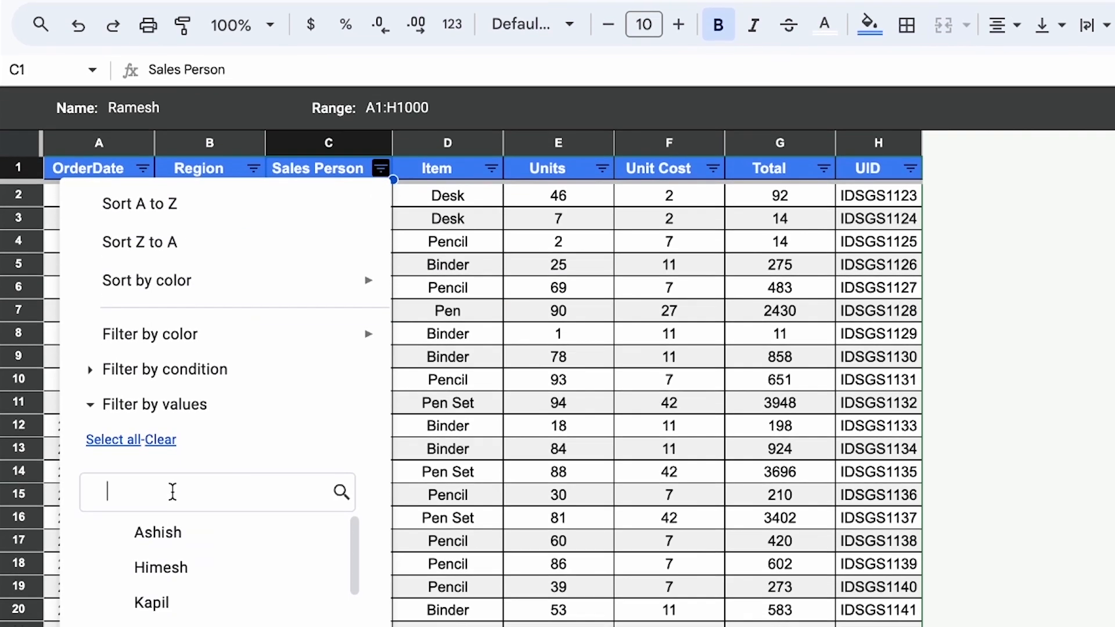
text(ramesh)
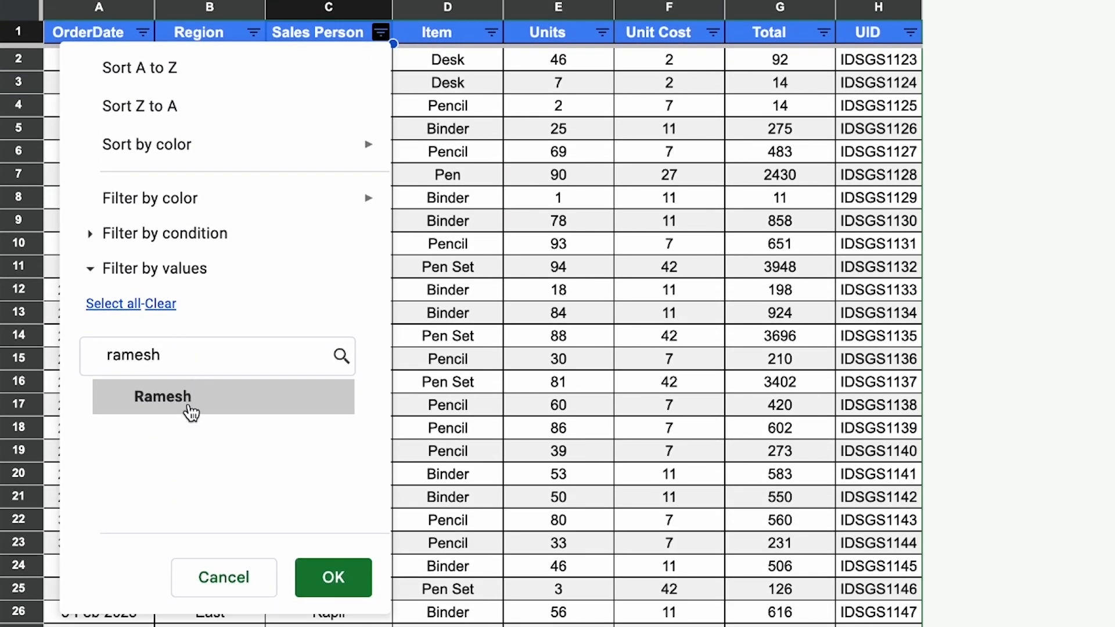
click(191, 411)
click(335, 574)
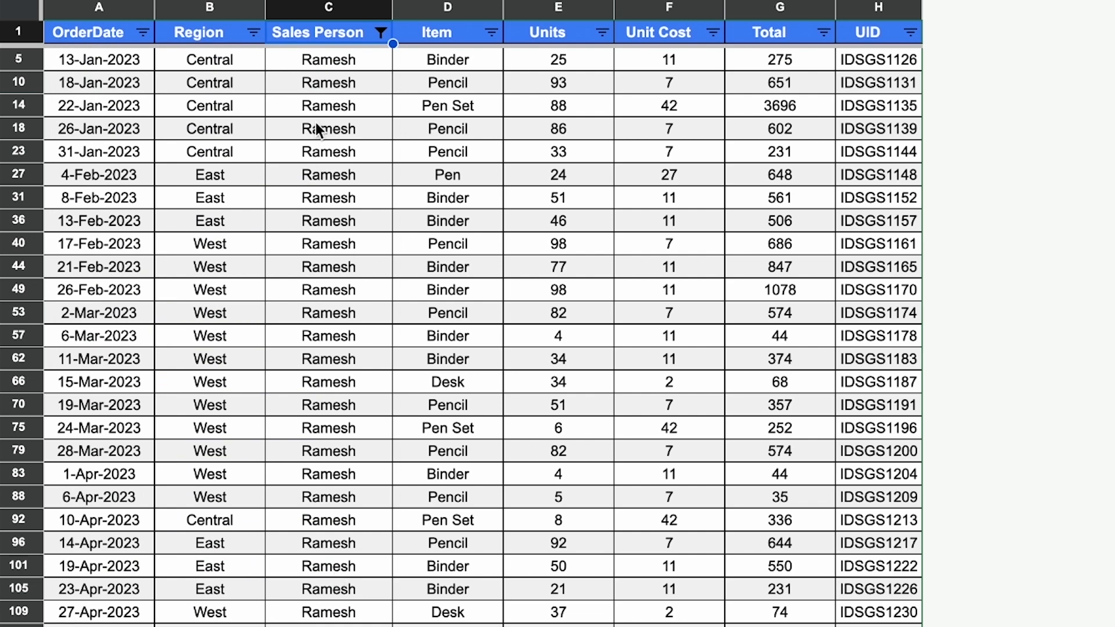
click(339, 59)
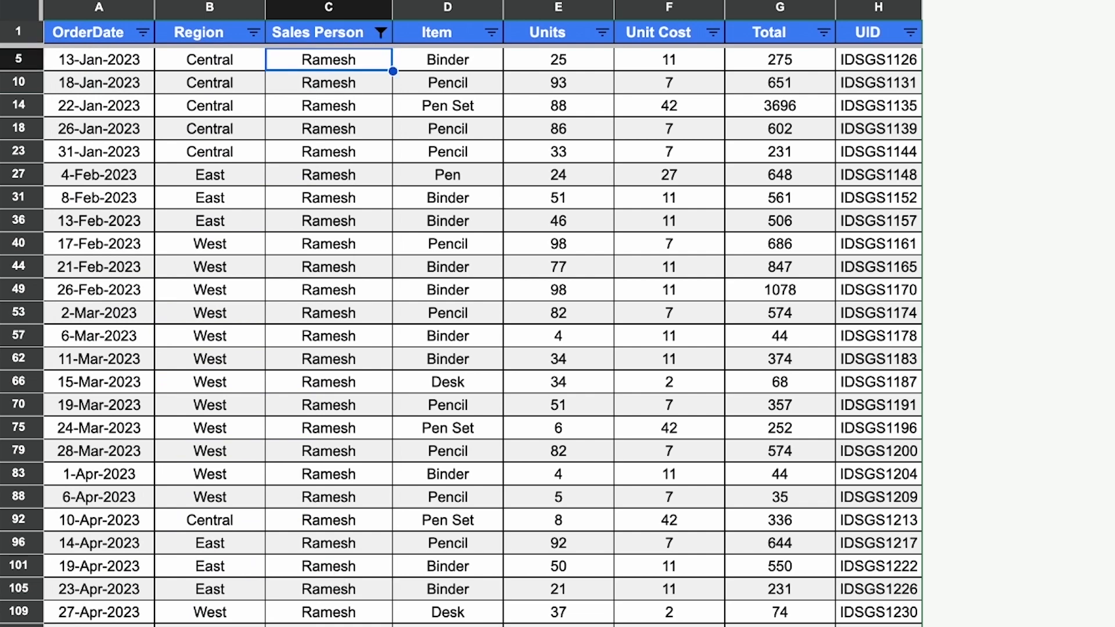
key(ctrl+Down)
key(ctrl+Up)
click(326, 31)
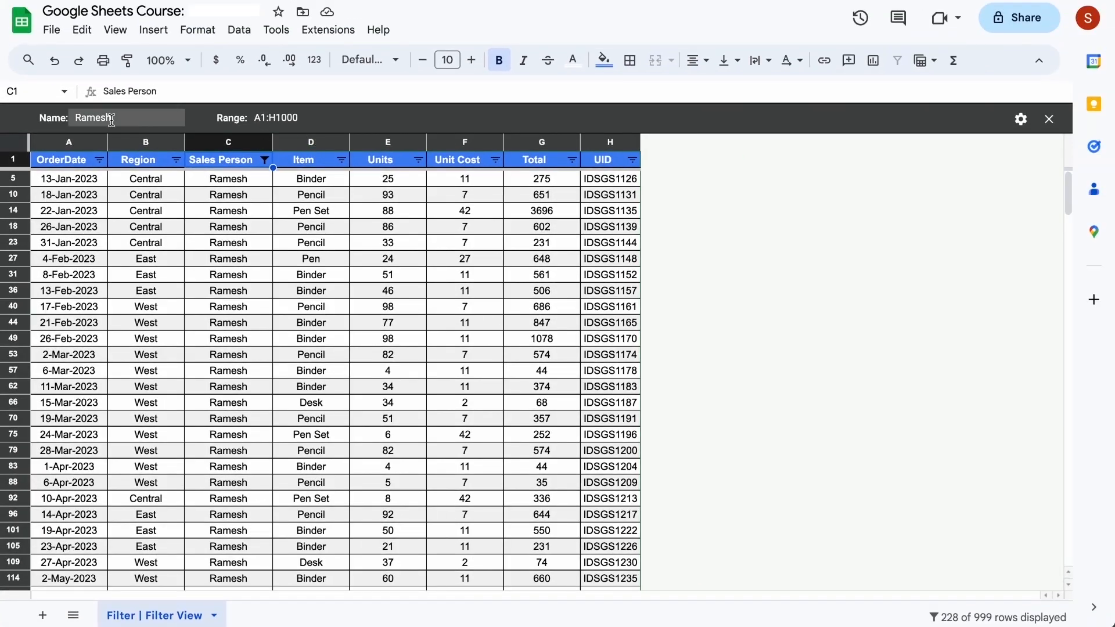
- Close the filter view and reopen it from the saved filter views
click(129, 119)
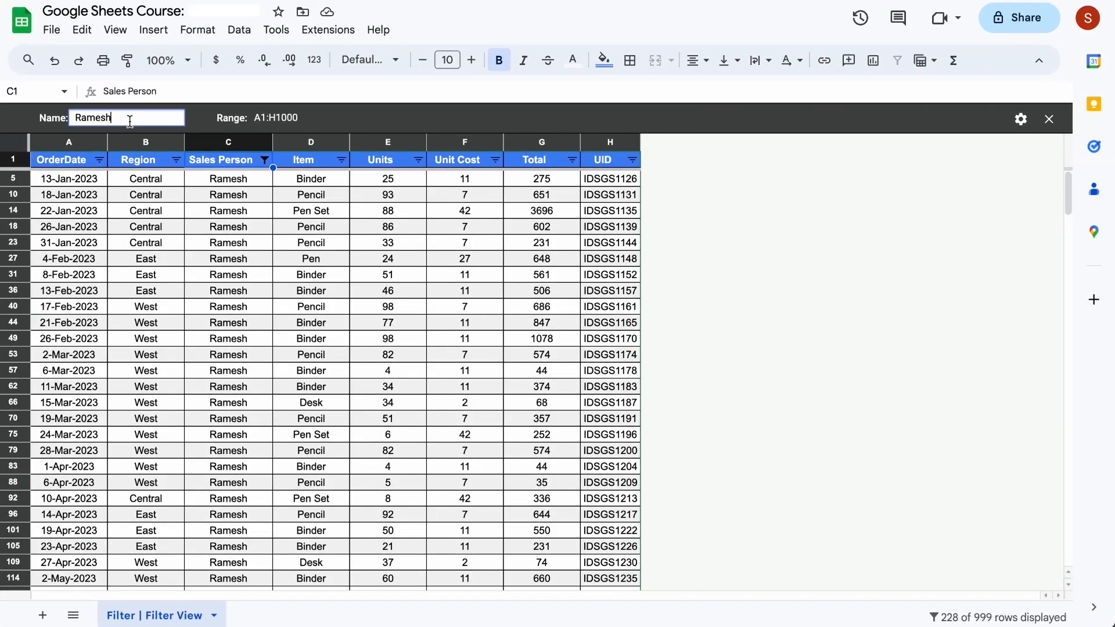
click(1048, 122)
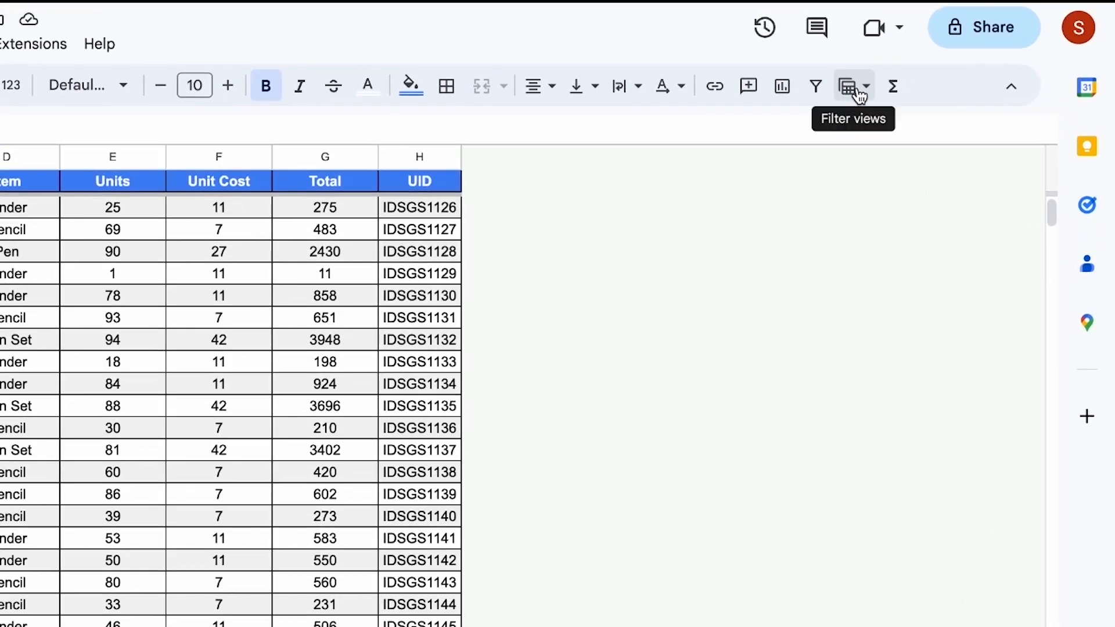
click(859, 94)
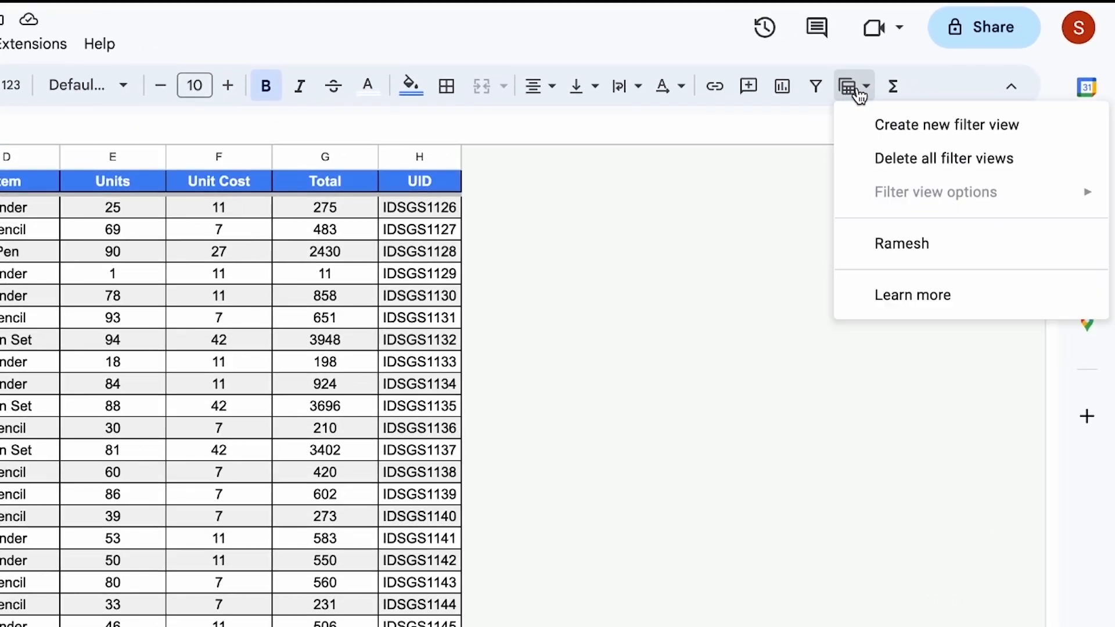
click(922, 251)
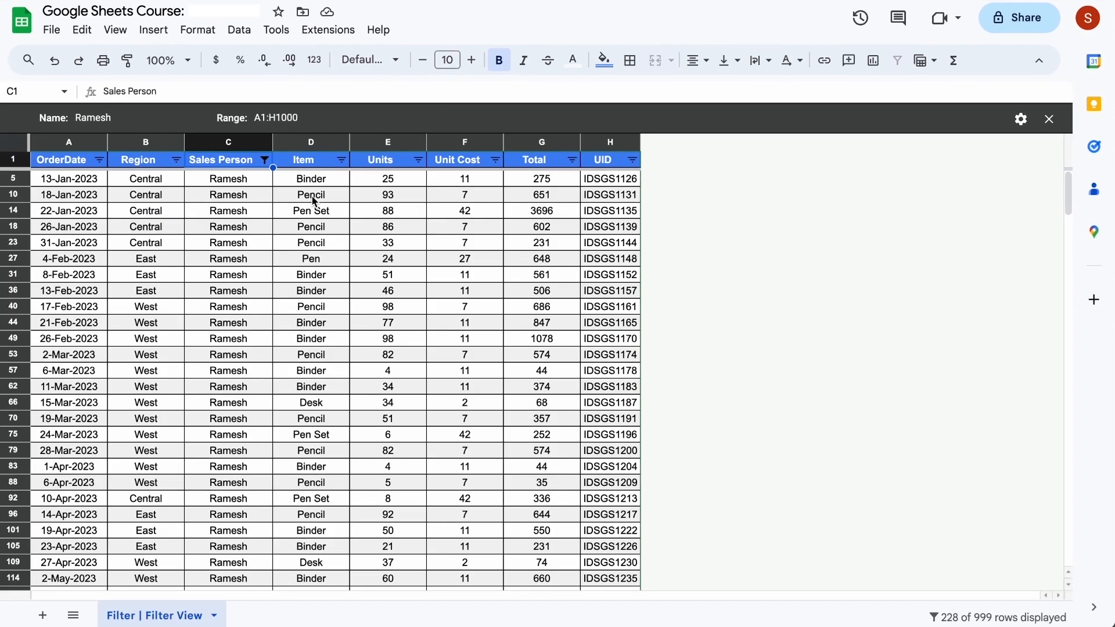